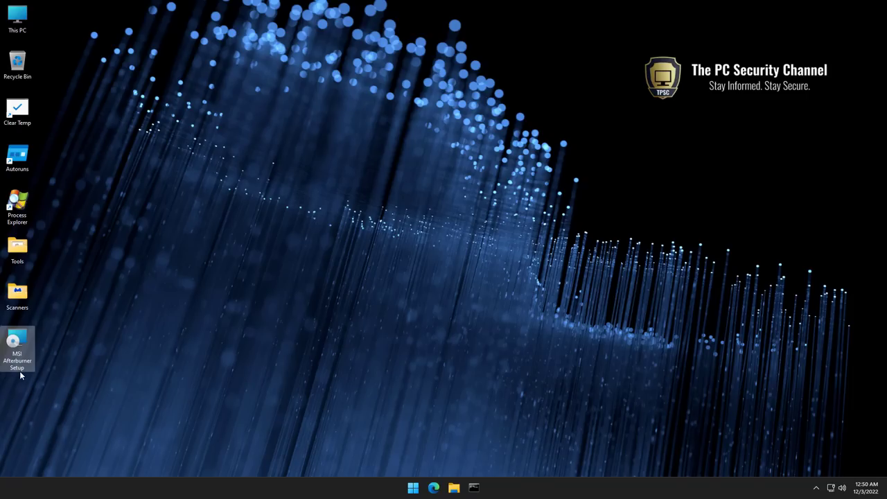
- Inspect the installer file's properties, noting its 62.4 MB size and the program that opens it
{"action": "right_click", "coordinate": [21, 368]}
{"action": "left_click", "coordinate": [42, 359]}
{"action": "left_click_drag", "start_coordinate": [67, 334], "coordinate": [89, 347]}
{"action": "left_click_drag", "start_coordinate": [83, 292], "coordinate": [139, 280]}
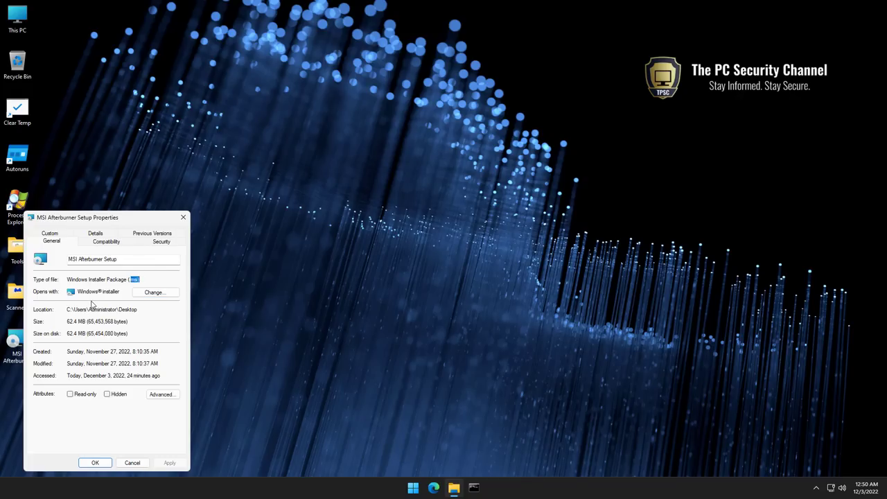
{"action": "left_click", "coordinate": [92, 462]}
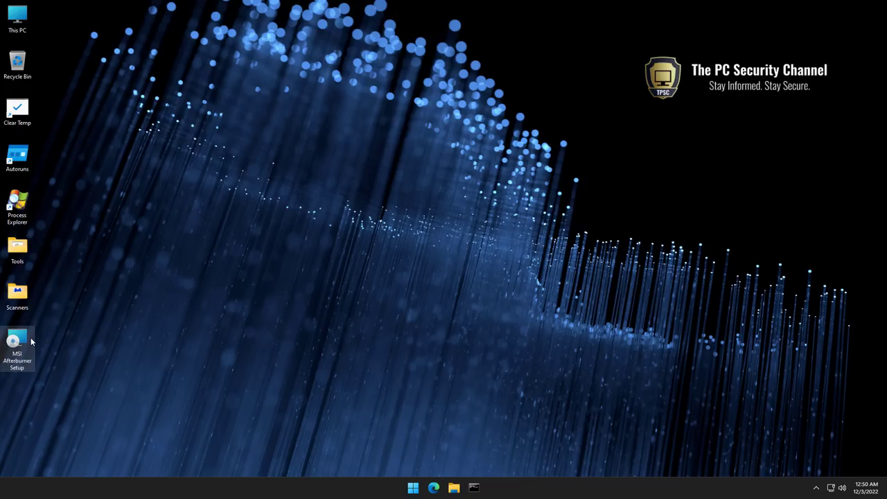
- Run the MSI Afterburner installer in English through all pages and launch the app on finish
{"action": "double_click", "coordinate": [31, 339]}
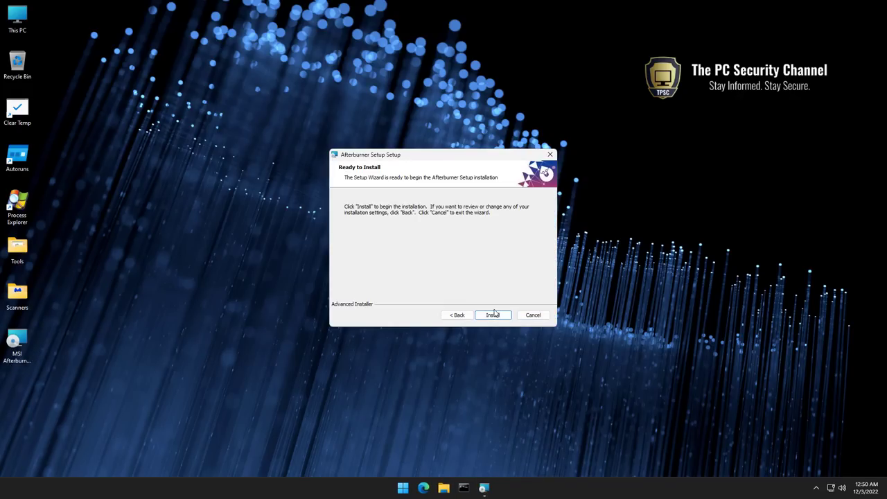
{"action": "left_click", "coordinate": [493, 314]}
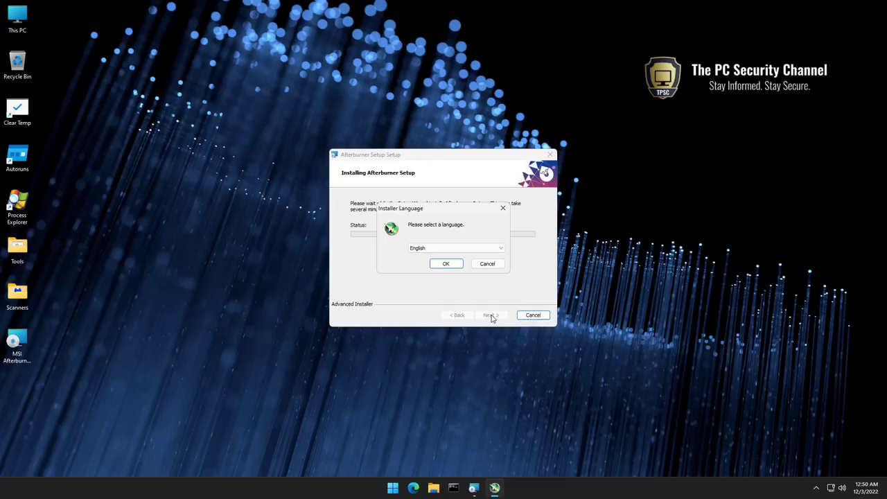
{"action": "left_click", "coordinate": [438, 267]}
{"action": "key", "text": "Return"}
{"action": "left_click", "coordinate": [490, 318]}
{"action": "left_click", "coordinate": [492, 317]}
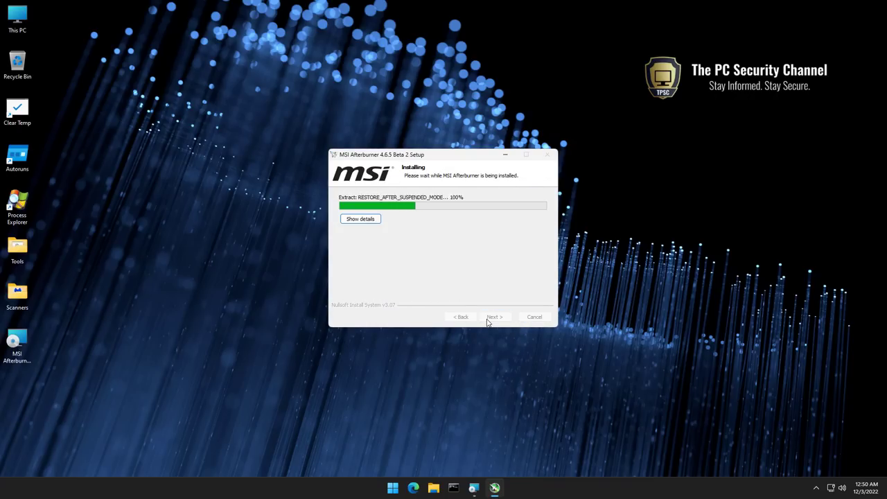
{"action": "left_click", "coordinate": [490, 319]}
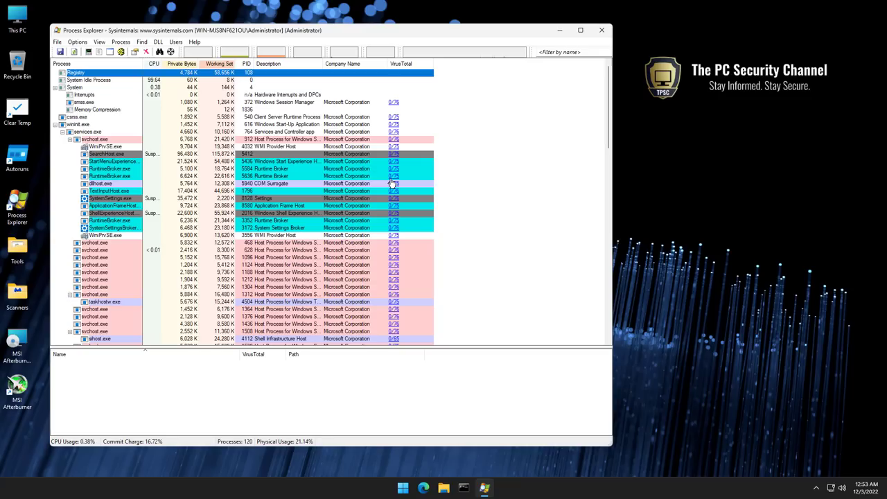
- Scroll the Process Explorer tree down to explorer.exe and the VirusTotal-flagged install.exe
{"action": "scroll", "coordinate": [392, 184], "scroll_direction": "down", "scroll_amount": 18}
{"action": "scroll", "coordinate": [392, 184], "scroll_direction": "down", "scroll_amount": 15}
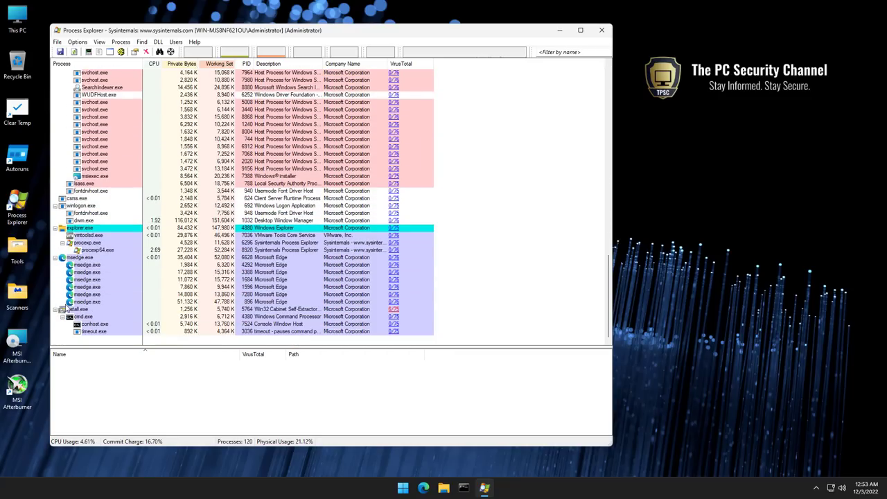
{"action": "mouse_move", "coordinate": [82, 312]}
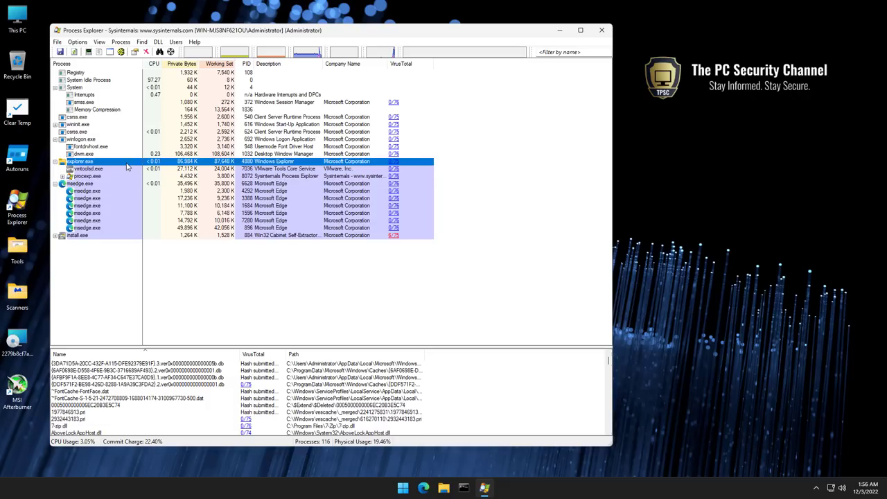
- Search explorer.exe's memory strings for 'xmr', dismiss the not-found message, and close its properties
{"action": "double_click", "coordinate": [127, 163]}
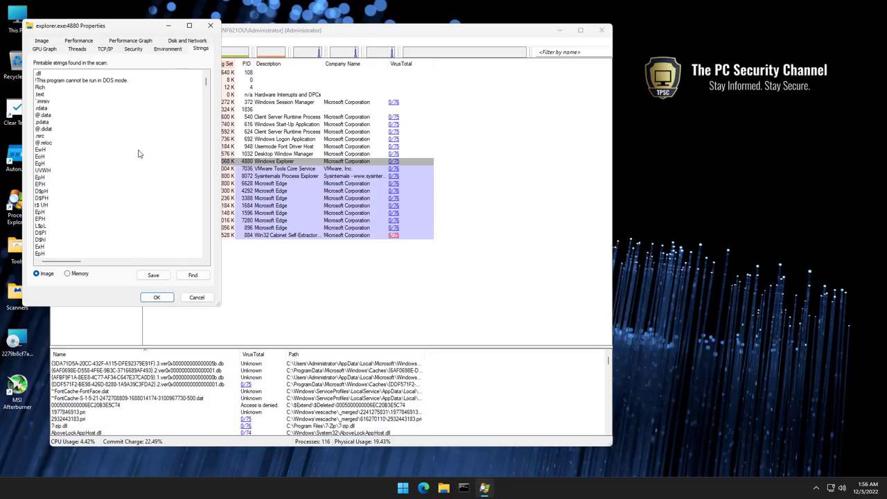
{"action": "left_click", "coordinate": [86, 272]}
{"action": "left_click", "coordinate": [191, 275]}
{"action": "key", "text": "Return"}
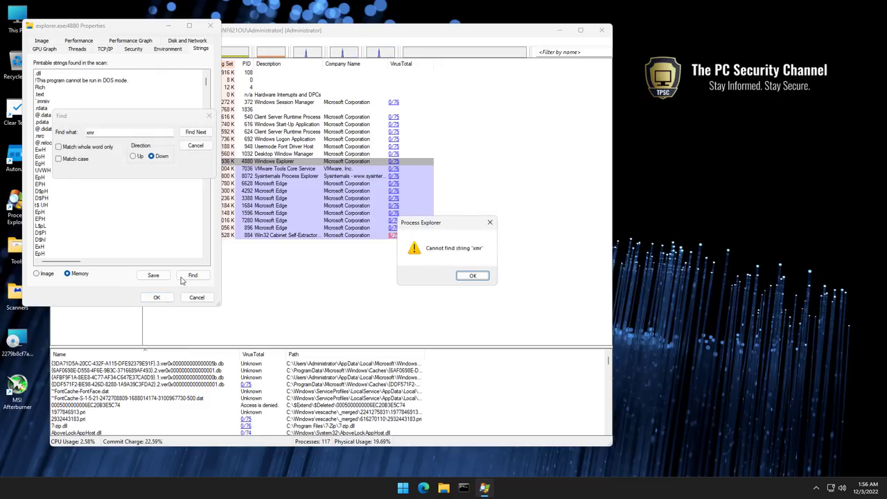
{"action": "left_click", "coordinate": [488, 277]}
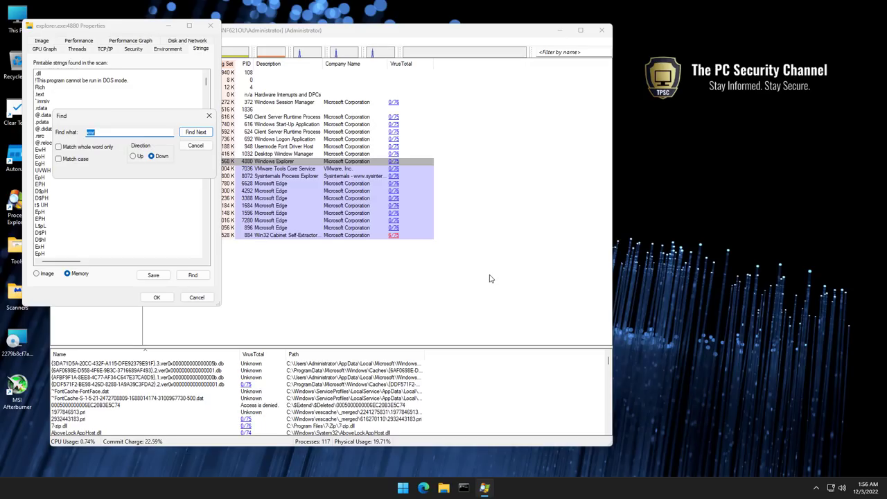
{"action": "left_click", "coordinate": [206, 297]}
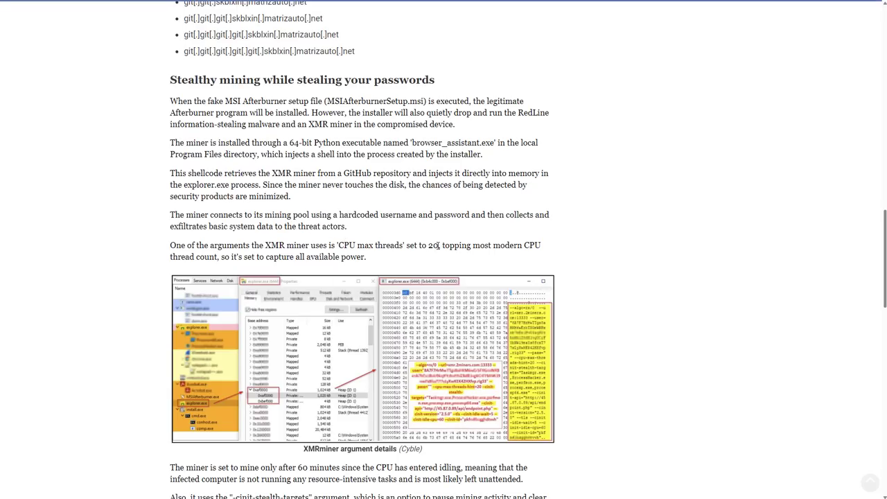
- Scroll down and highlight 'after 60 minutes since the CPU has entered idling'
{"action": "scroll", "coordinate": [439, 244], "scroll_direction": "down", "scroll_amount": 3}
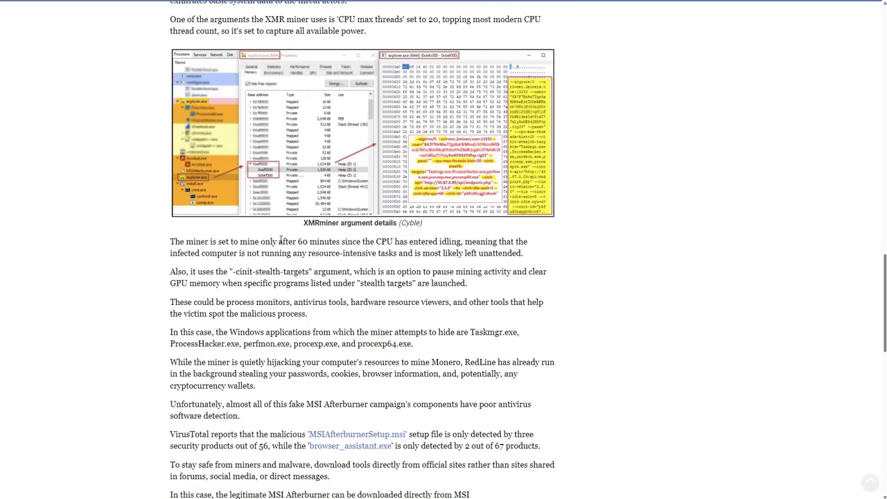
{"action": "left_click_drag", "start_coordinate": [278, 241], "coordinate": [457, 251]}
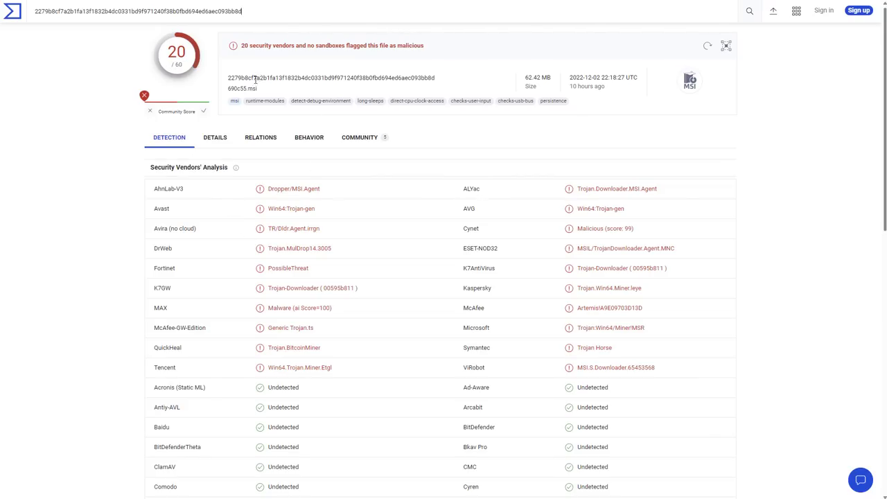
- Highlight the .msi extension of the file name on the 20/60 report, then clear the highlight
{"action": "left_click_drag", "start_coordinate": [247, 88], "coordinate": [258, 89]}
{"action": "left_click", "coordinate": [546, 81]}
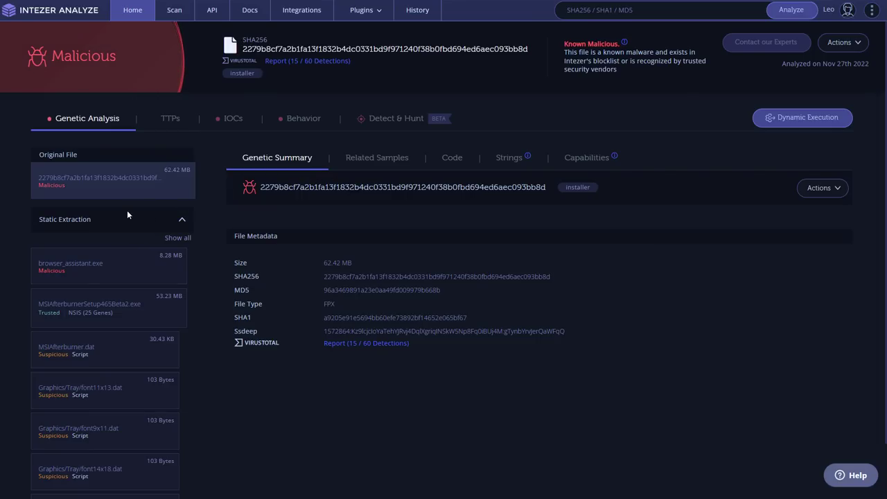
- Select the Original File entry to show the installer's Malicious verdict and extracted files
{"action": "left_click", "coordinate": [168, 180]}
- Select browser_assistant.exe under Static Extraction to view its ClipBanker and PyInstaller genes
{"action": "left_click", "coordinate": [68, 272]}
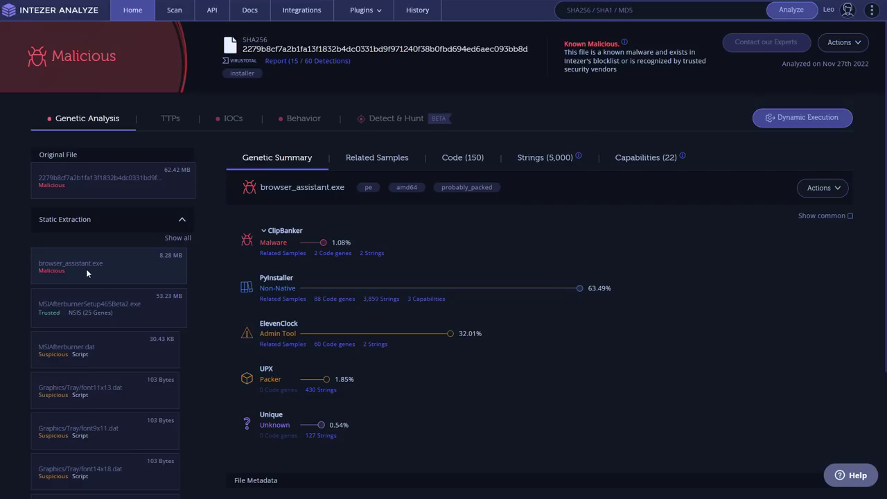
{"action": "left_click", "coordinate": [107, 273]}
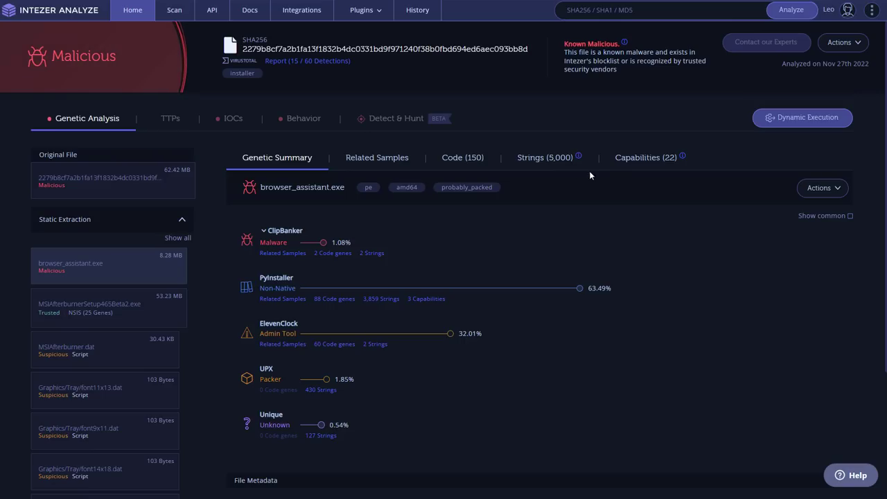
- Review browser_assistant.exe's Capabilities (22) tab with its MITRE ATT&CK technique table
{"action": "left_click", "coordinate": [615, 159]}
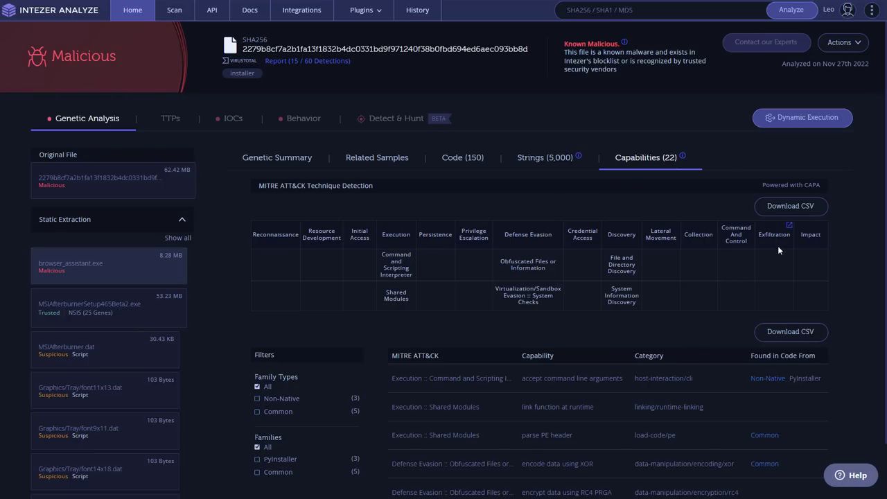
{"action": "left_click", "coordinate": [116, 282]}
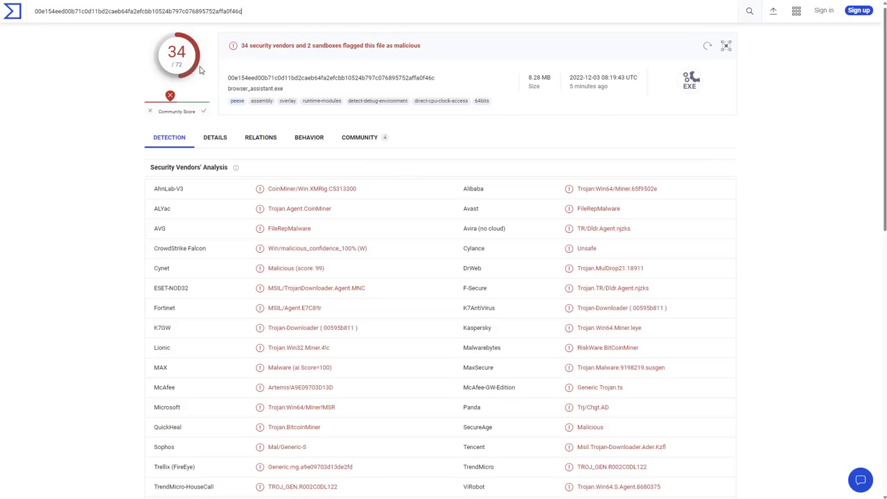
- Scroll the Detection list down to the vendors that left browser_assistant.exe undetected
{"action": "scroll", "coordinate": [200, 70], "scroll_direction": "down", "scroll_amount": 7}
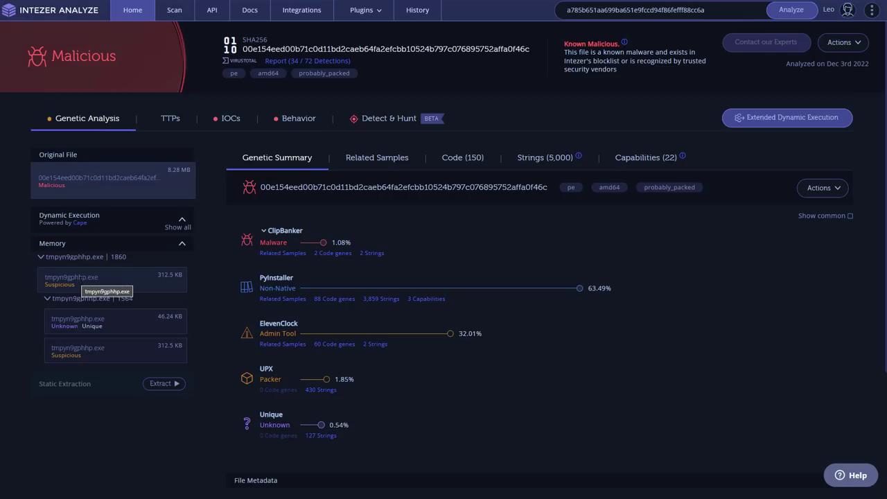
- Open the tmpyn9gphhp.exe memory dump under Dynamic Execution > Memory to load its genes
{"action": "double_click", "coordinate": [82, 279]}
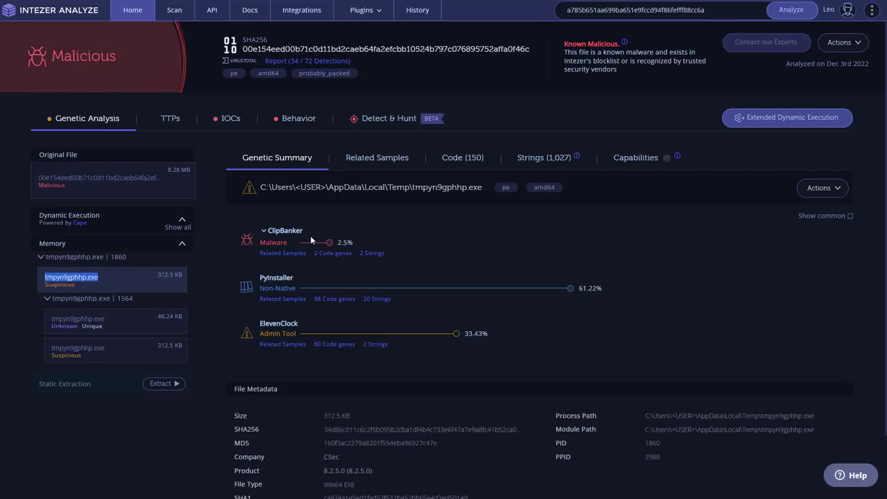
- Look over the Behavior report's sandbox screenshot, process tree and network activity, then go back to Genetic Analysis
{"action": "left_click", "coordinate": [297, 123]}
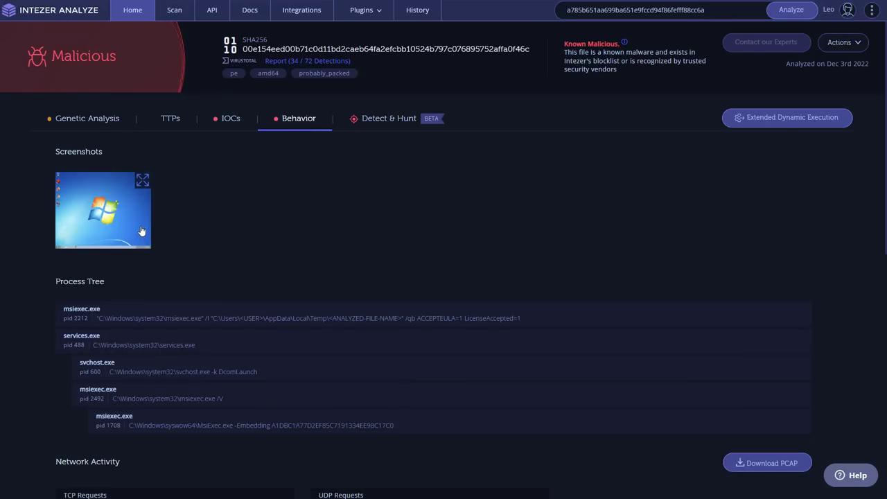
{"action": "scroll", "coordinate": [140, 230], "scroll_direction": "down", "scroll_amount": 2}
{"action": "scroll", "coordinate": [140, 230], "scroll_direction": "up", "scroll_amount": 2}
{"action": "left_click", "coordinate": [104, 128]}
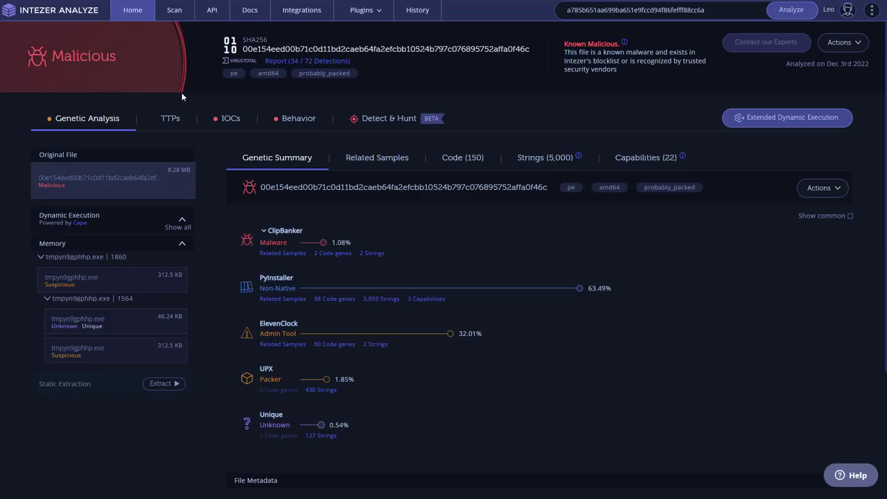
- Open the Detection & Response home dashboard listing 14 scans and 6 threat clusters
{"action": "left_click", "coordinate": [62, 11]}
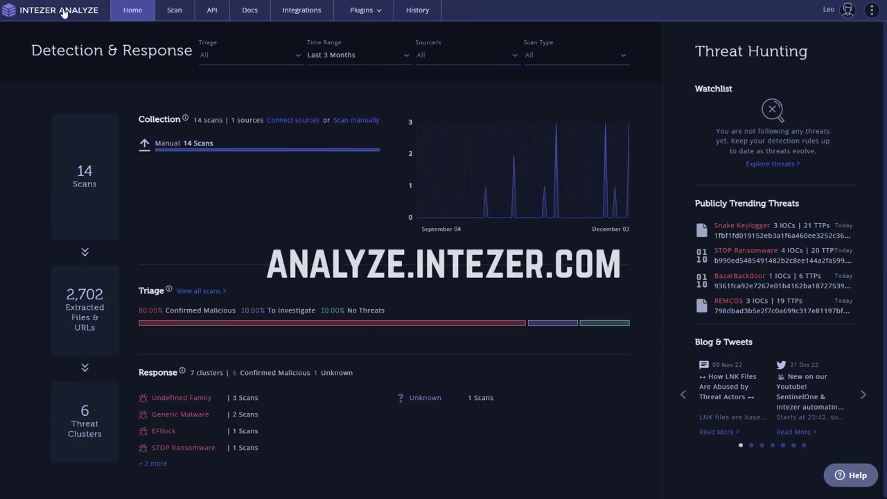